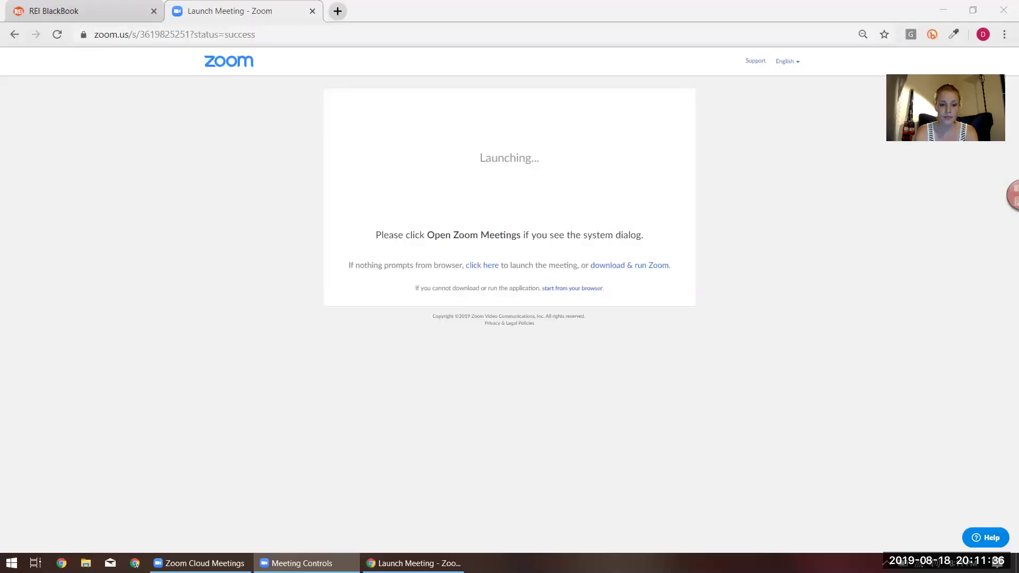
# Switch from the Zoom launch page to the REI BlackBook dashboard in the browser
pyautogui.click(120, 10)
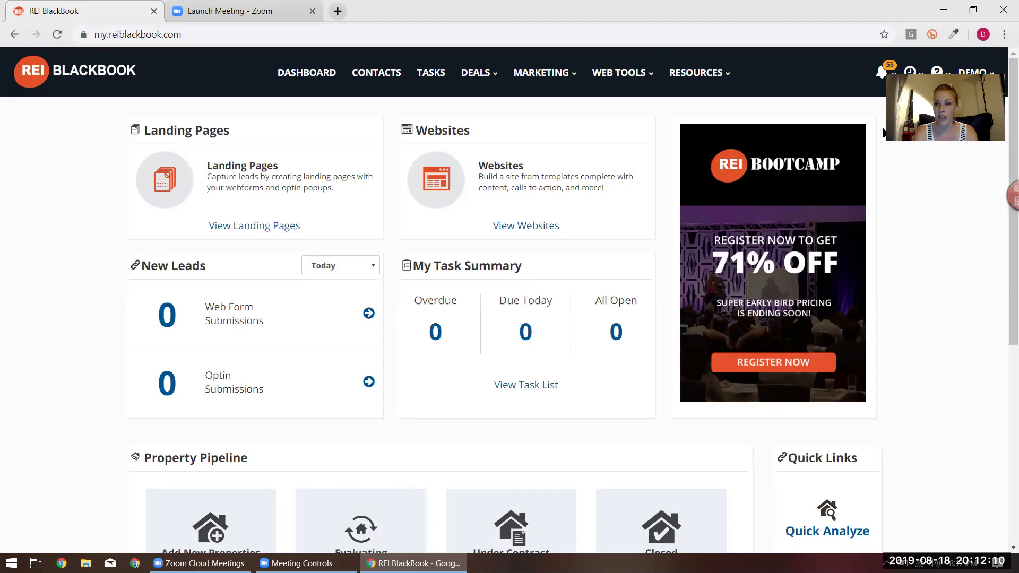
# Scroll the dashboard and open View Task List from the My Task Summary card
pyautogui.moveTo(899, 128); pyautogui.dragTo(900, 175)
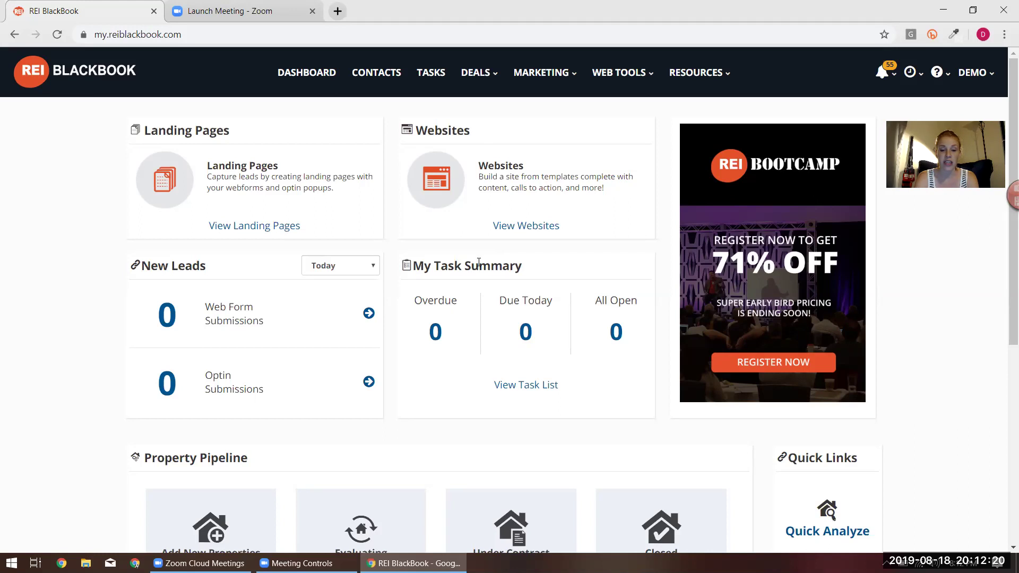
pyautogui.click(513, 391)
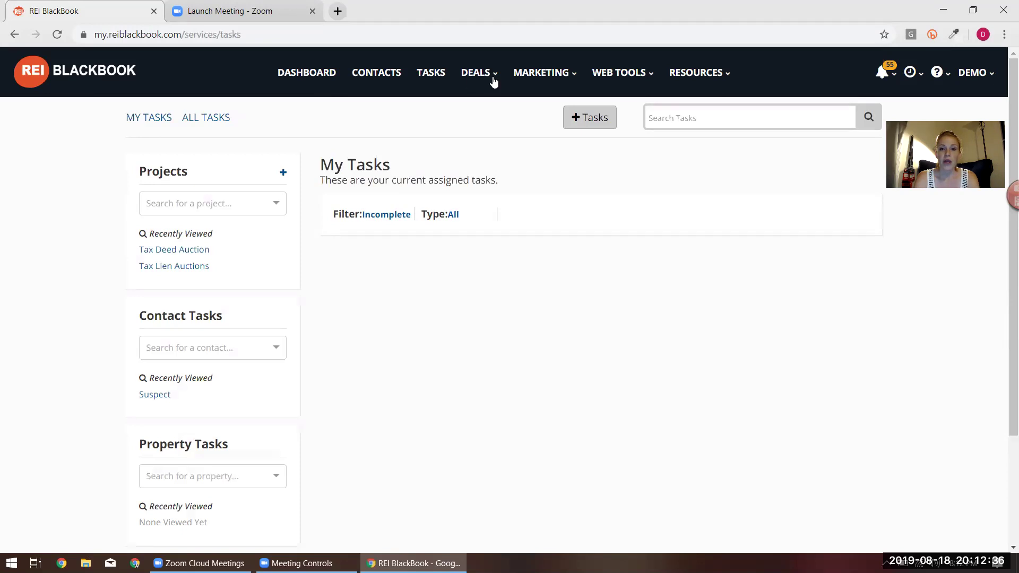
# Go to Marketing > Profit Dial > Inbox to list received calls
pyautogui.click(541, 73)
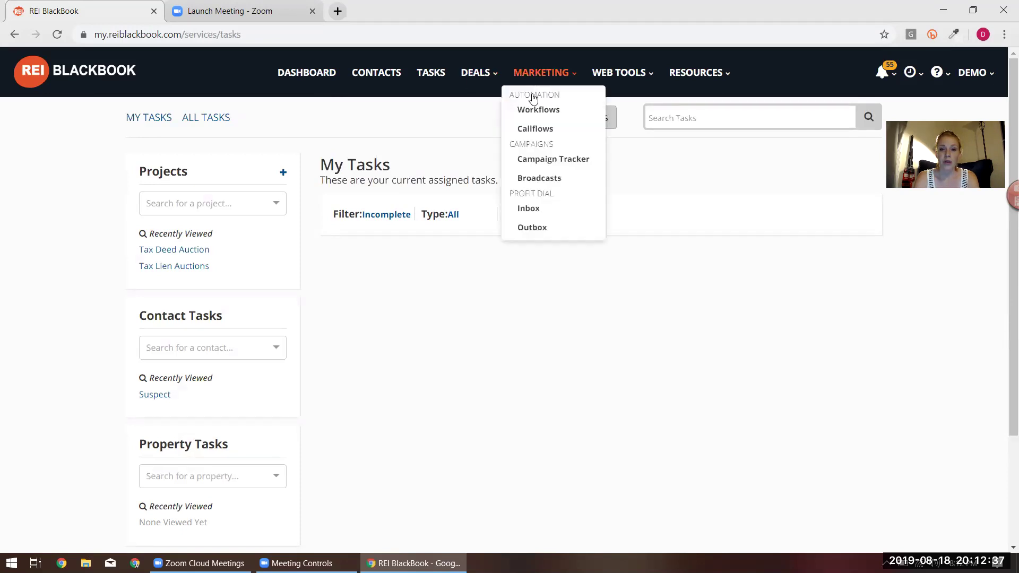
pyautogui.click(529, 210)
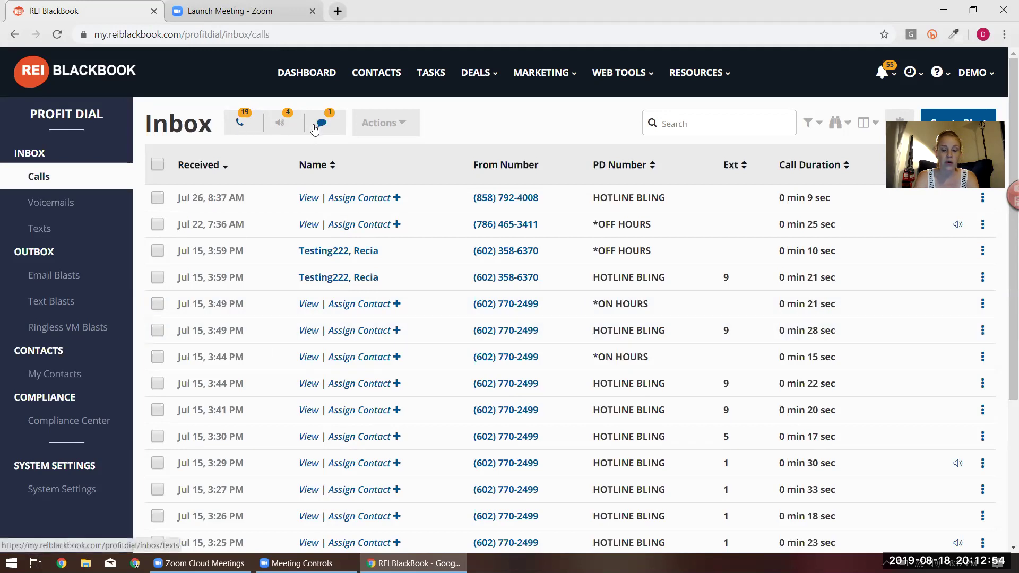
pyautogui.click(284, 125)
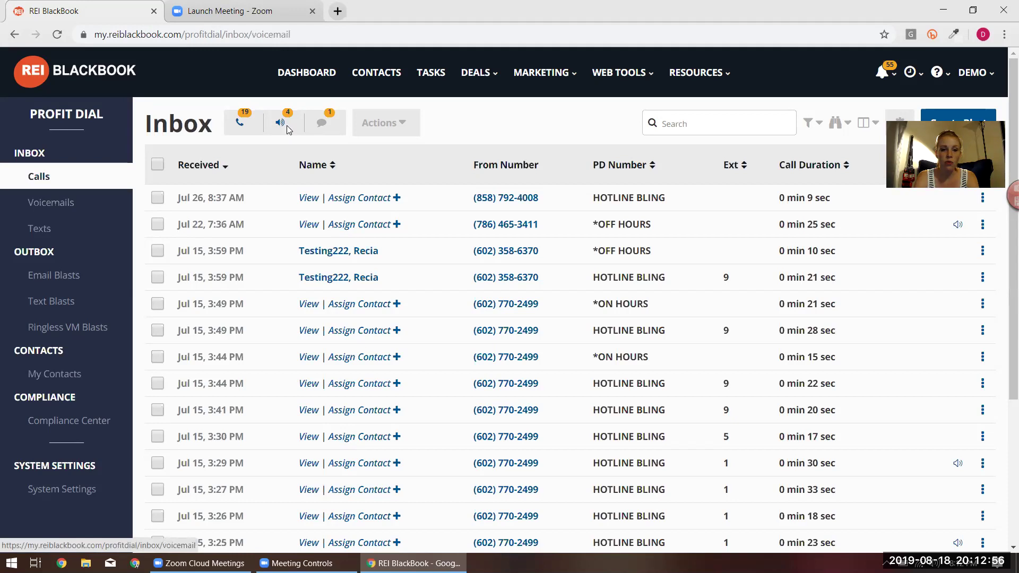
pyautogui.click(324, 125)
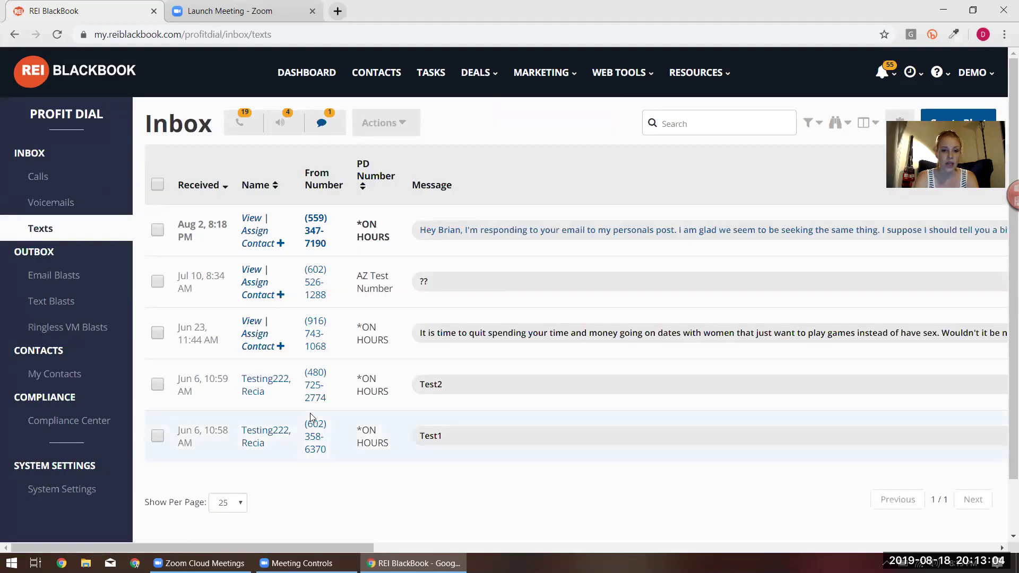
pyautogui.click(239, 124)
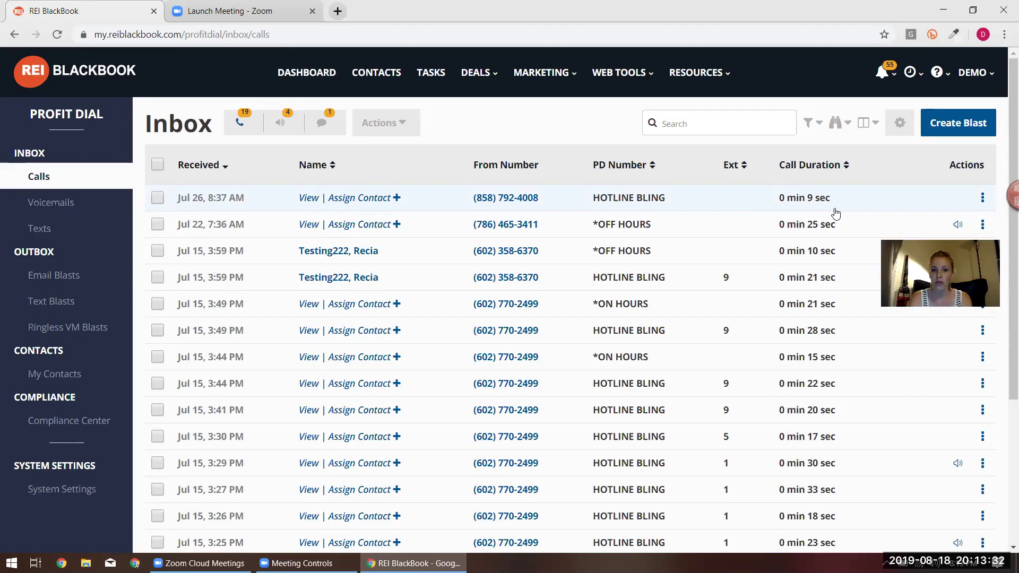
# From the DEMO menu's System Settings, choose Add New on the Numbers page
pyautogui.click(980, 73)
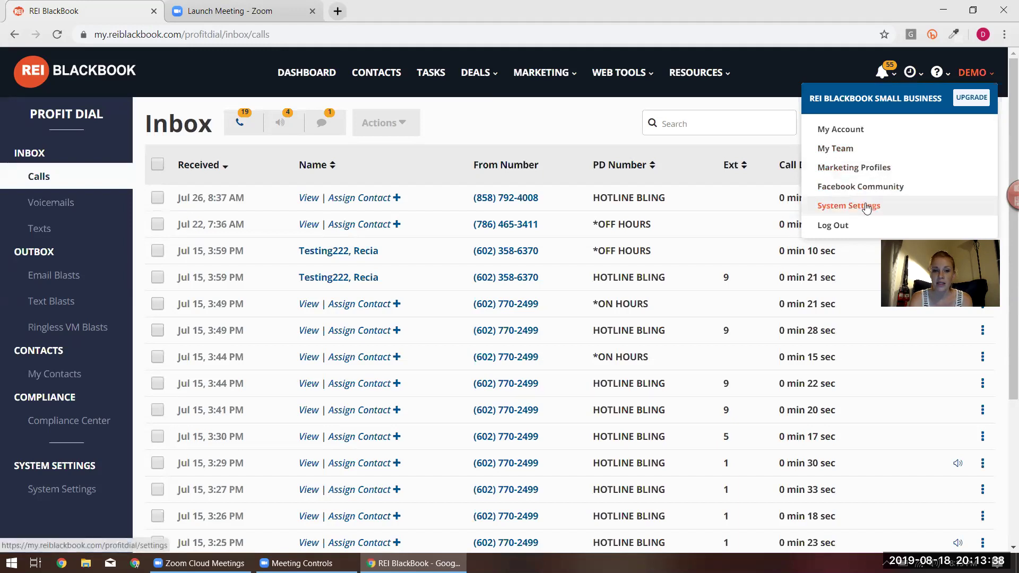
pyautogui.click(849, 205)
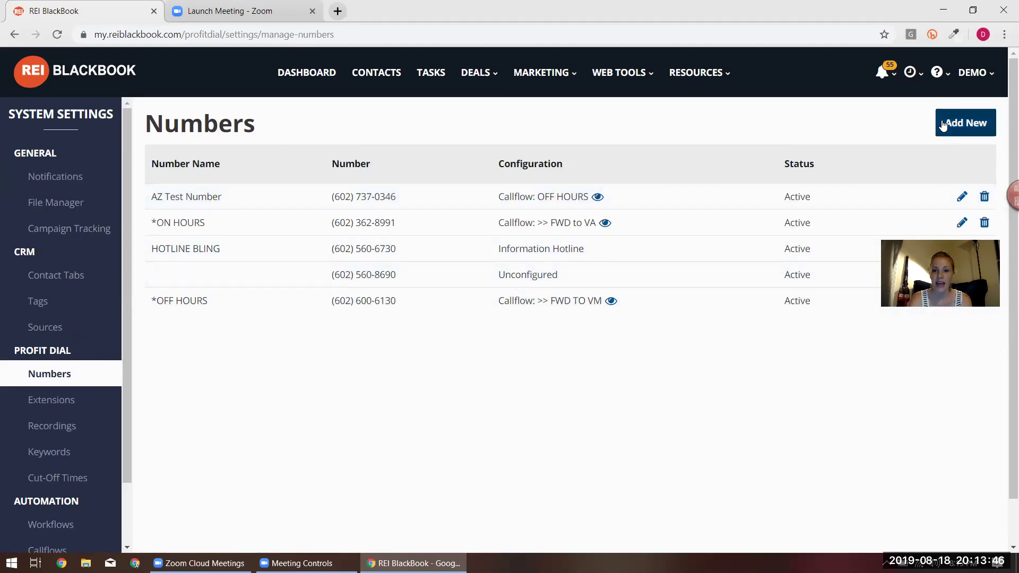
pyautogui.click(966, 123)
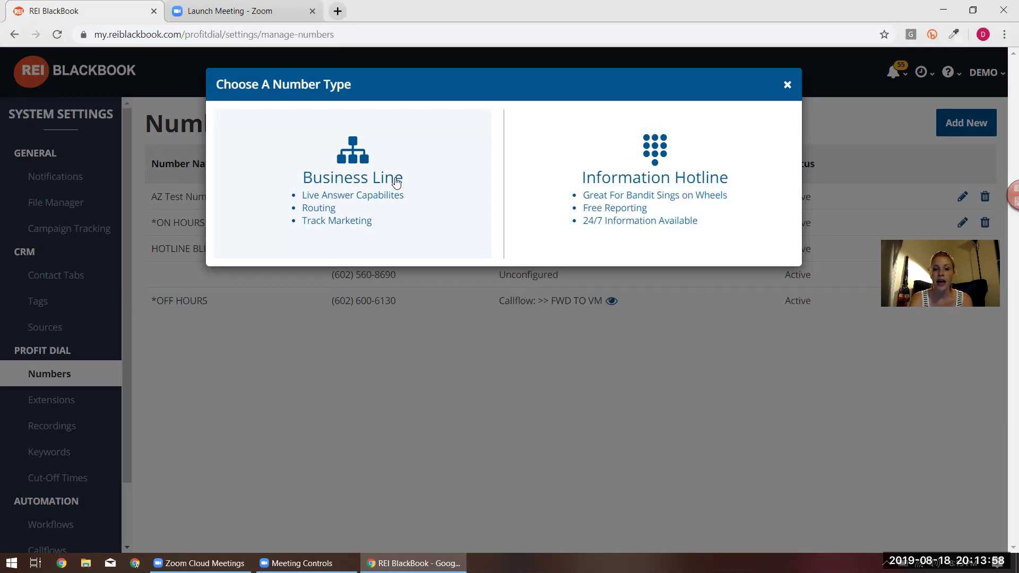
# Choose Business Line as the number type and enter area code 602
pyautogui.click(396, 182)
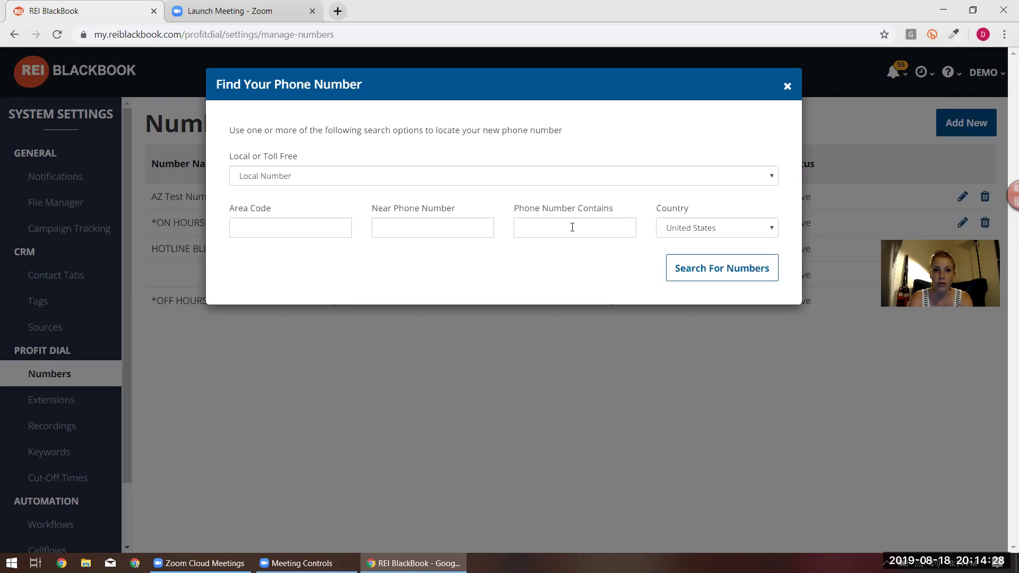
pyautogui.click(573, 228)
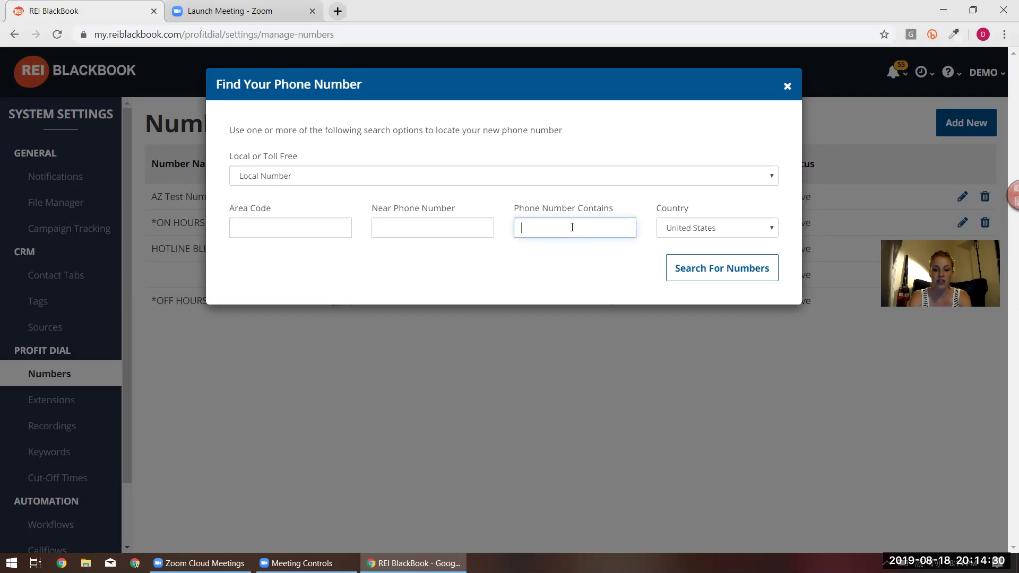
pyautogui.click(297, 236)
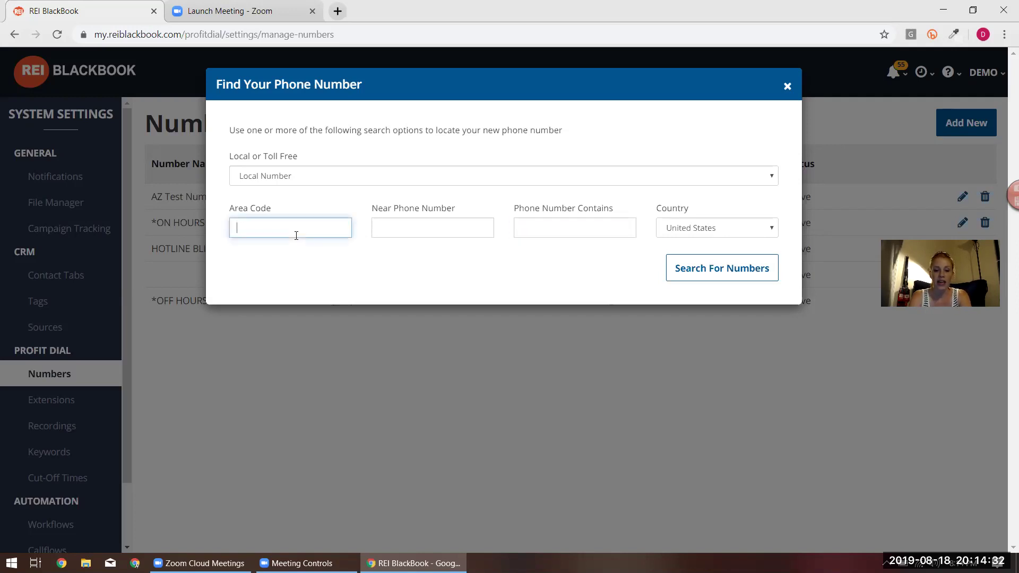
pyautogui.write('602')
pyautogui.press('Tab')
pyautogui.press('Tab')
pyautogui.write('000')
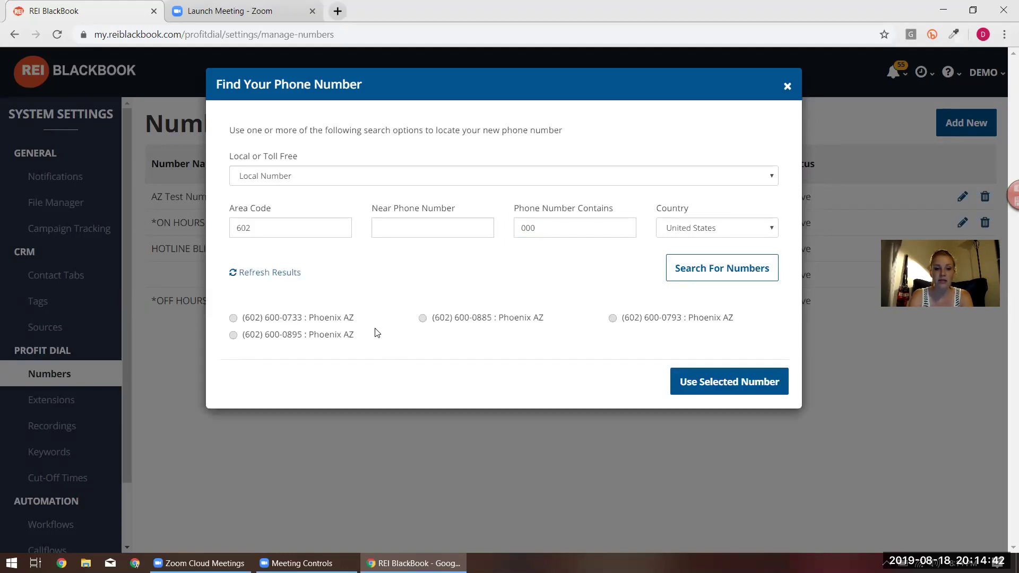
# Search with two different contained digits, find no matches, and close the dialog
pyautogui.doubleClick(551, 228)
pyautogui.write('111')
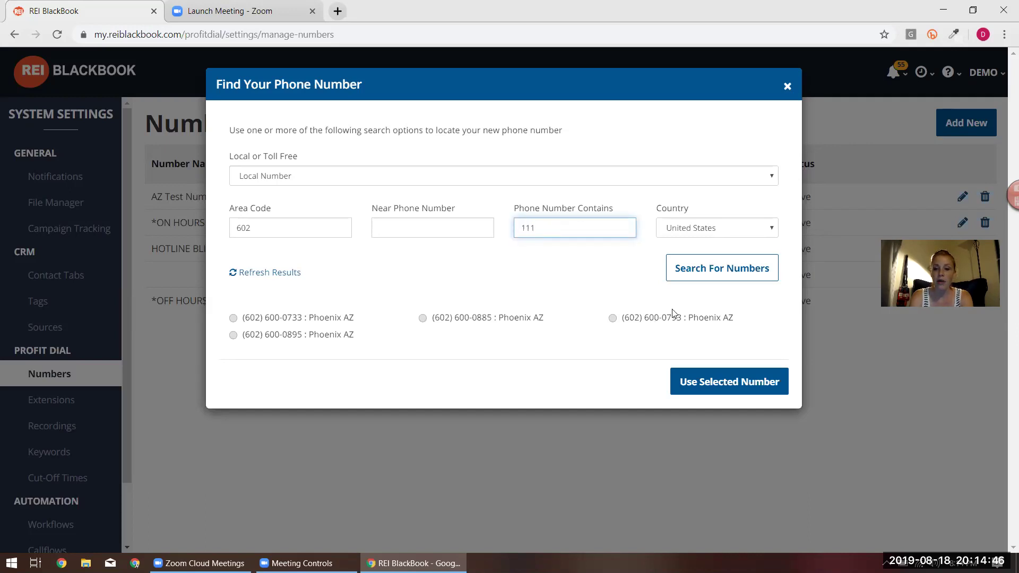
pyautogui.click(707, 271)
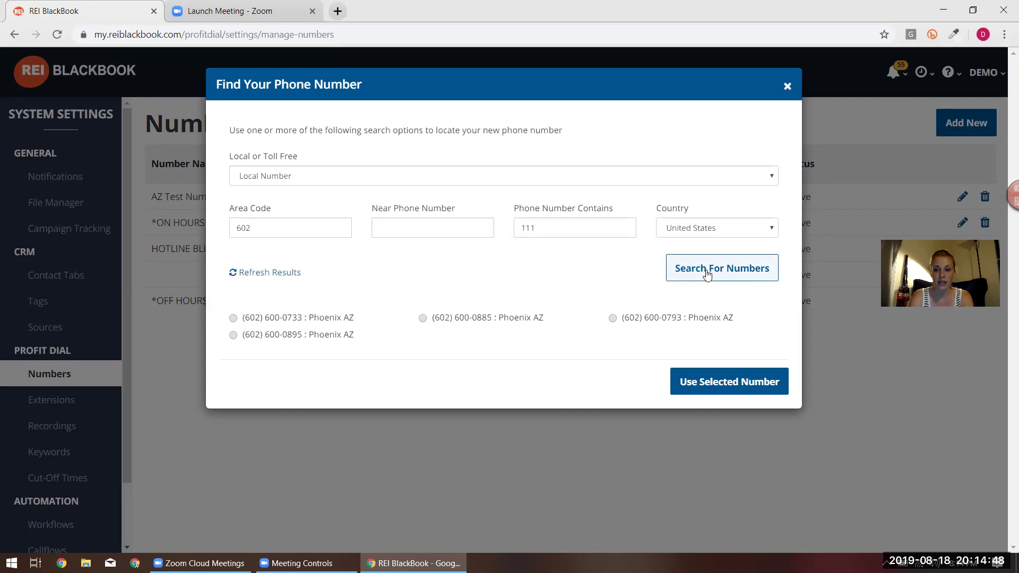
pyautogui.doubleClick(609, 231)
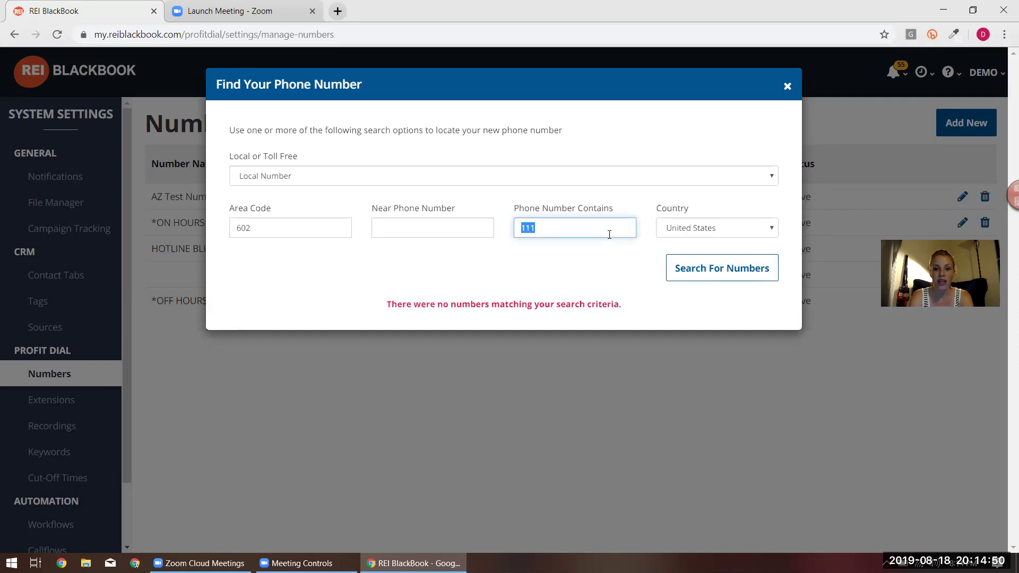
pyautogui.write('222')
pyautogui.click(700, 272)
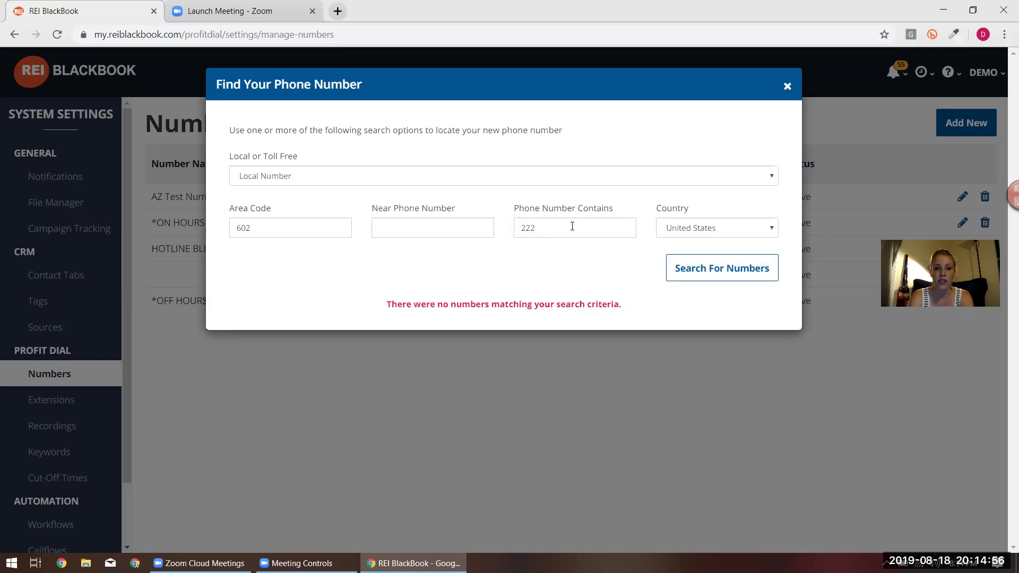
pyautogui.click(789, 87)
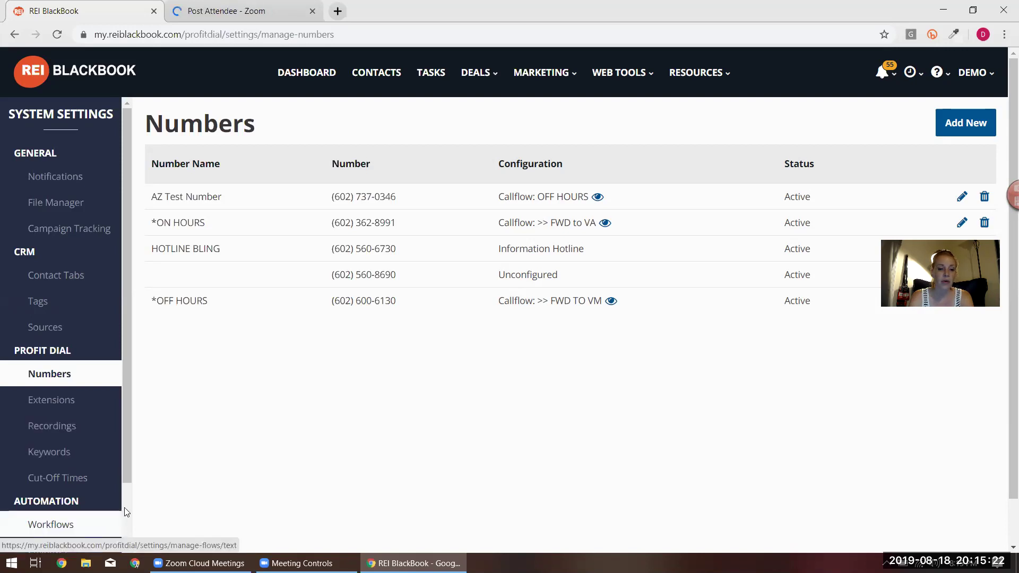
pyautogui.scroll(-1, 124, 513)
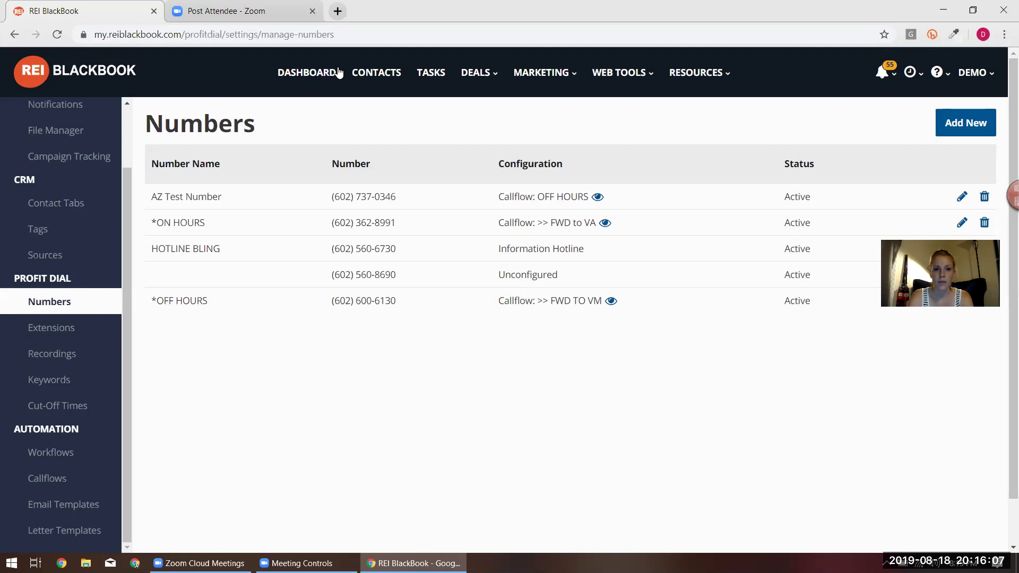
# Switch to the REI BlackBook Connect Facebook group window with its Discussion feed
pyautogui.hotkey('alt', 'Tab')
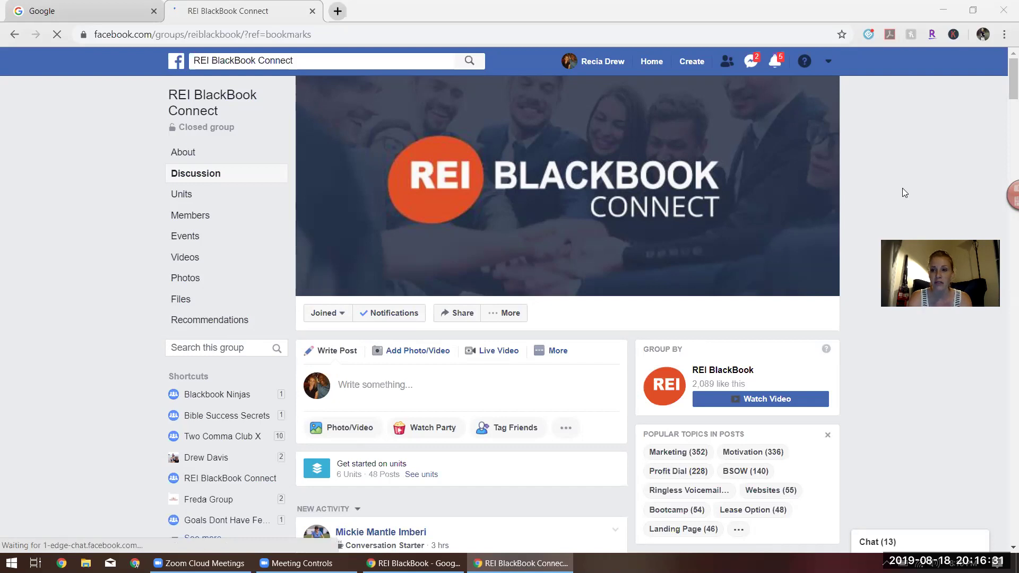
pyautogui.moveTo(1013, 80)
pyautogui.mouseDown()
pyautogui.moveTo(1002, 359)
pyautogui.moveTo(1003, 117)
pyautogui.mouseUp()
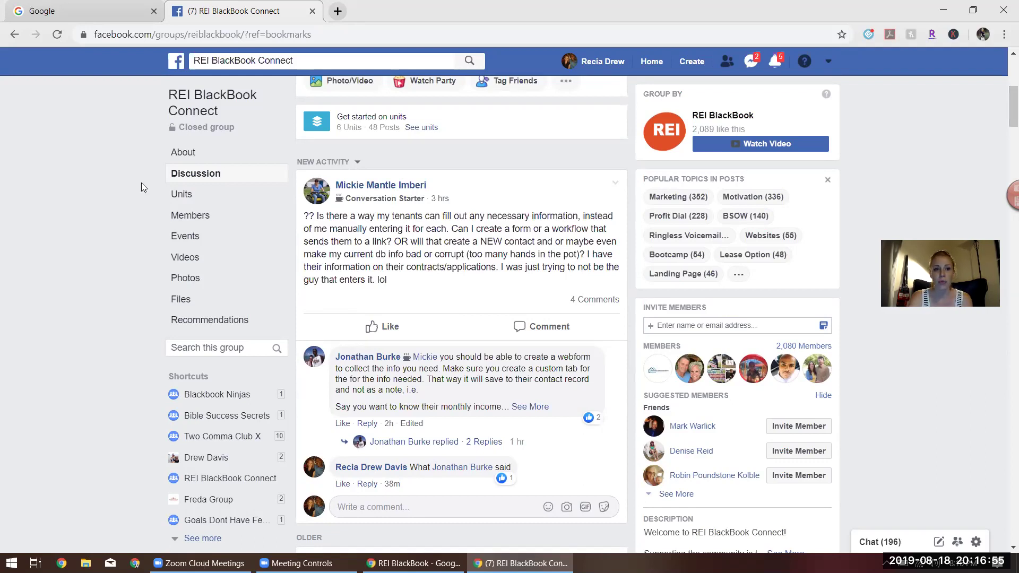
# Open the group's Units, from Unit 1 New Members Onboarding through Unit 6 #QuickQuestion
pyautogui.click(195, 196)
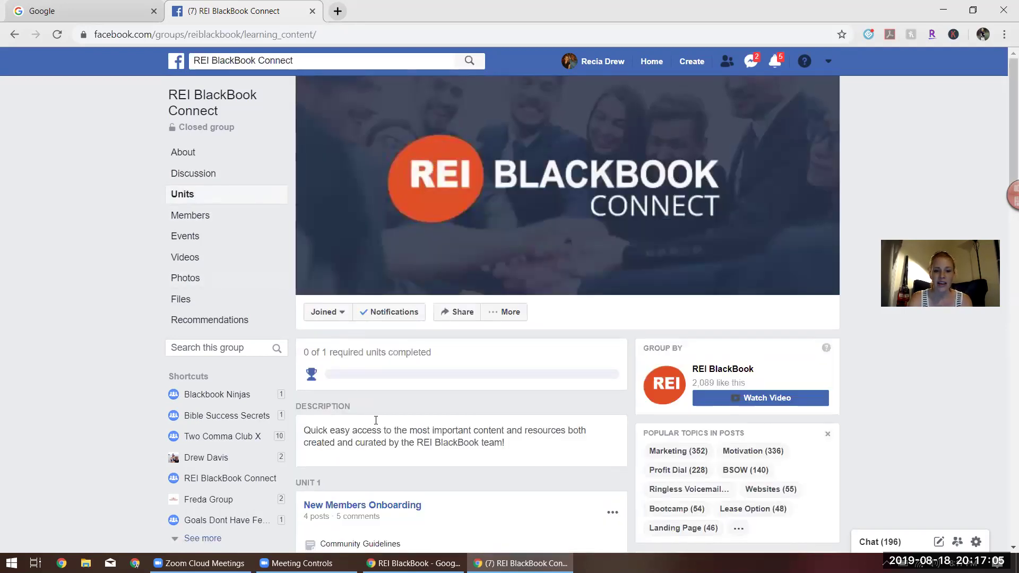
pyautogui.scroll(-4, 375, 420)
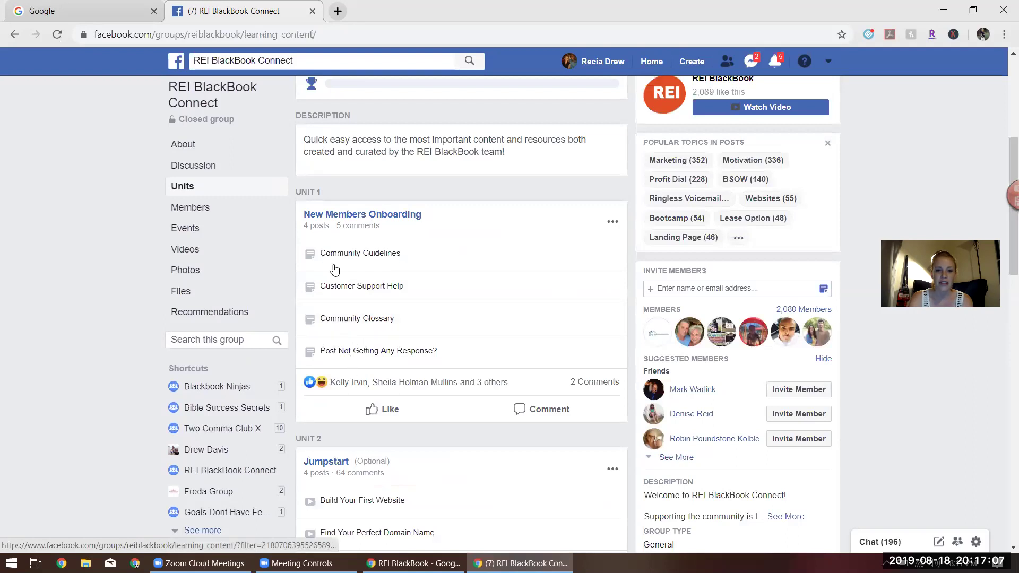
pyautogui.scroll(-3, 338, 342)
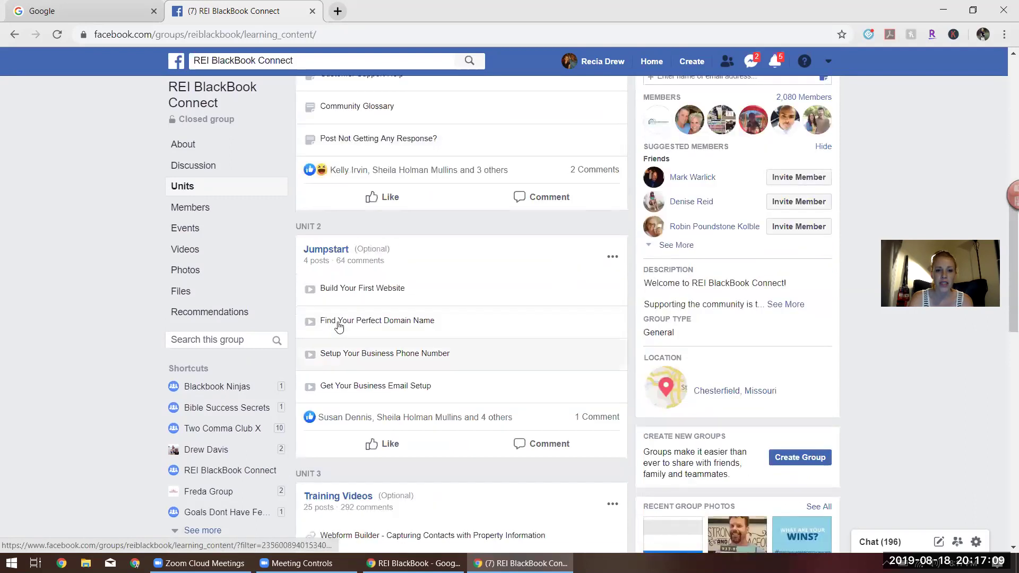
pyautogui.scroll(-1, 328, 376)
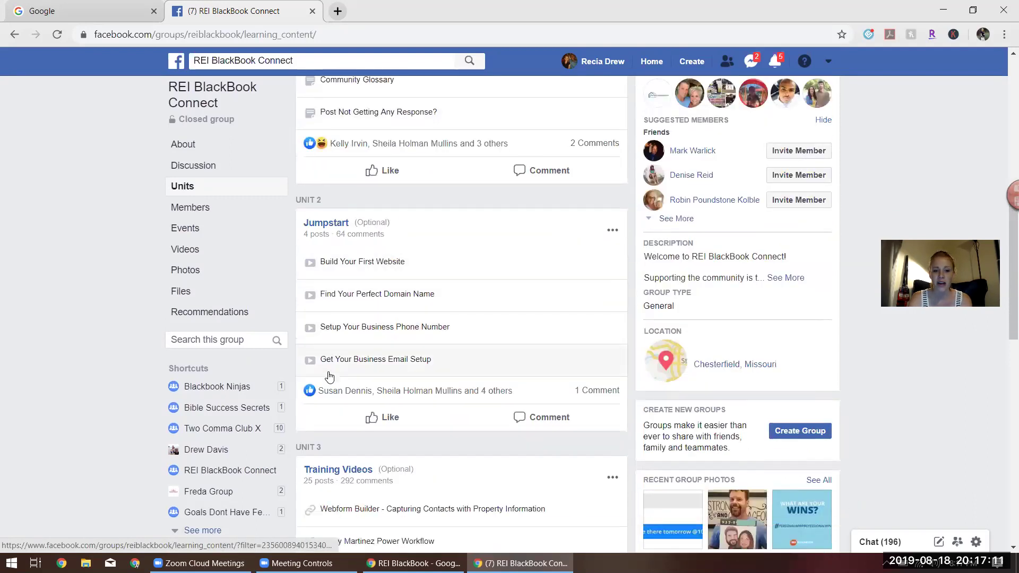
pyautogui.scroll(-2, 329, 375)
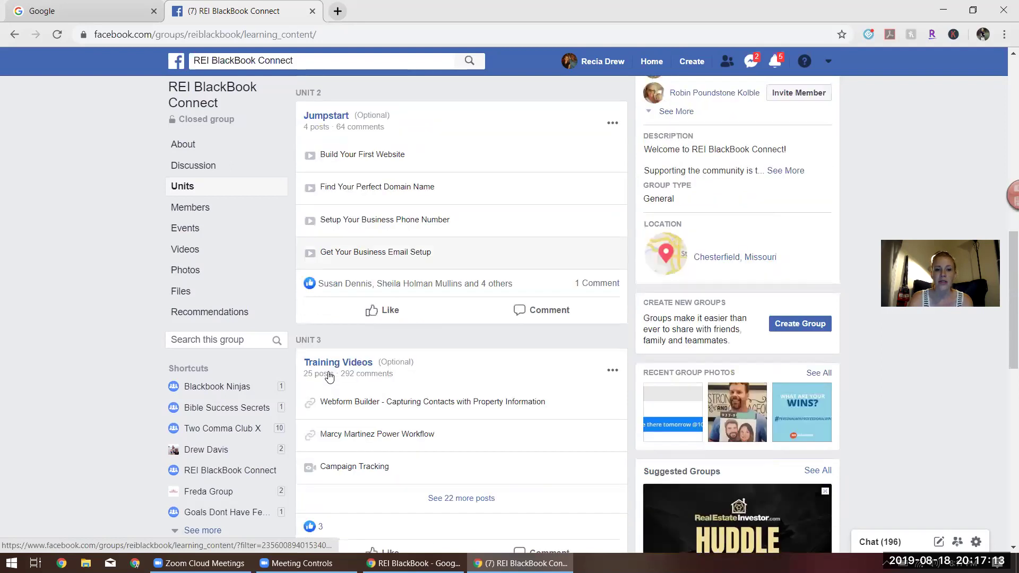
pyautogui.scroll(-3, 330, 376)
pyautogui.scroll(-3, 329, 327)
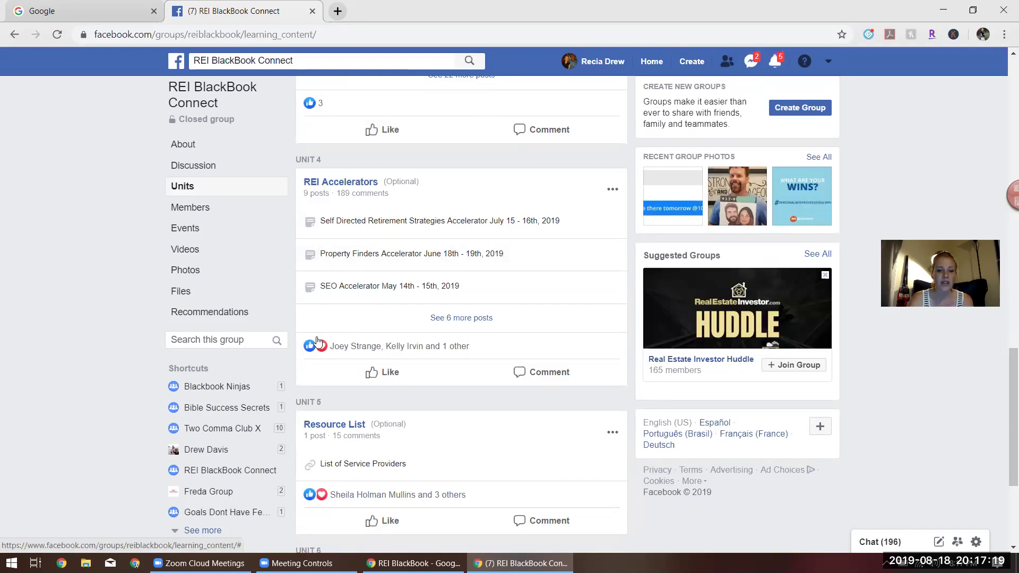
pyautogui.scroll(-2, 318, 341)
pyautogui.scroll(-1, 318, 340)
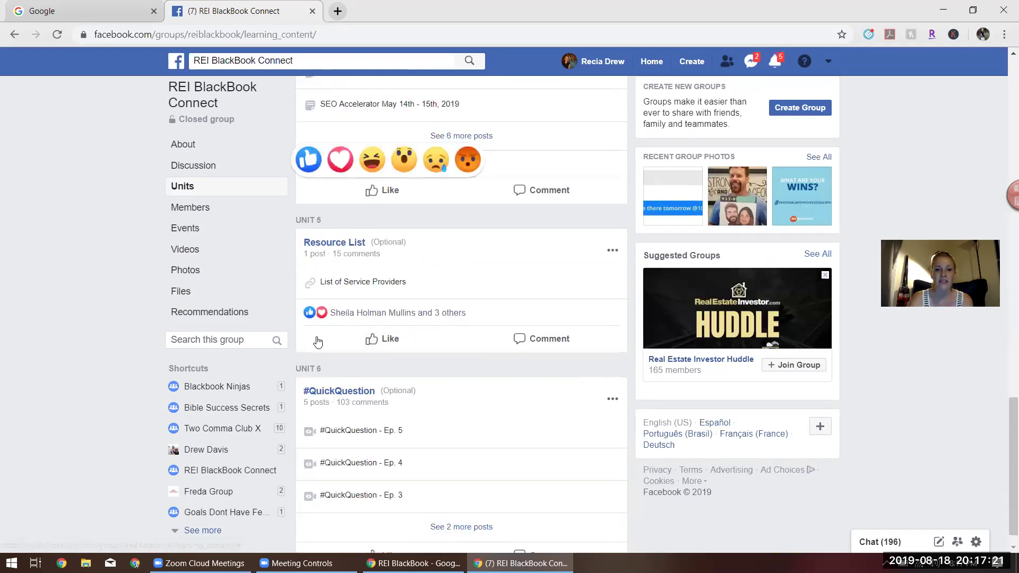
pyautogui.scroll(4, 318, 341)
pyautogui.scroll(-2, 318, 341)
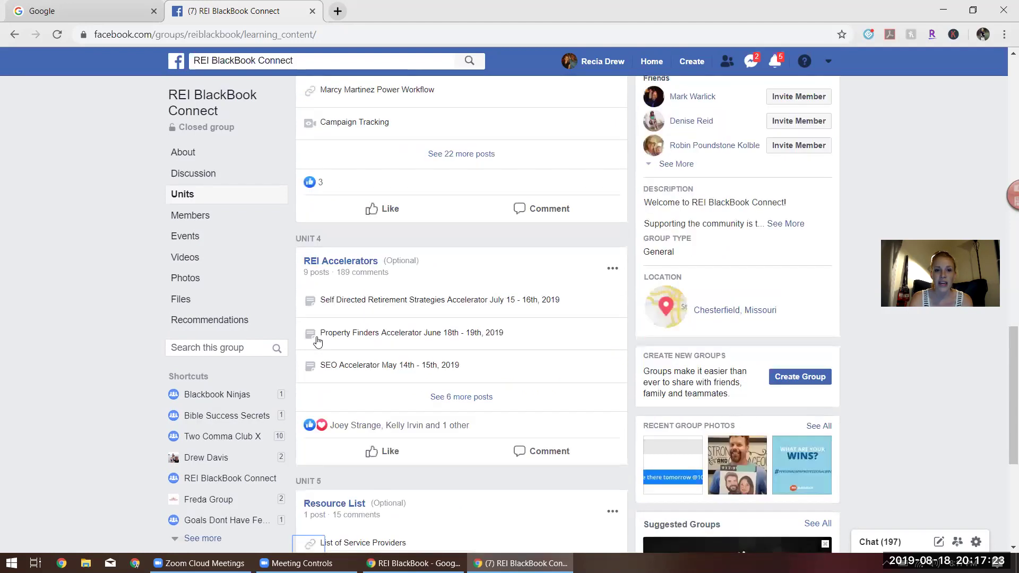
pyautogui.scroll(1, 318, 341)
pyautogui.scroll(2, 315, 340)
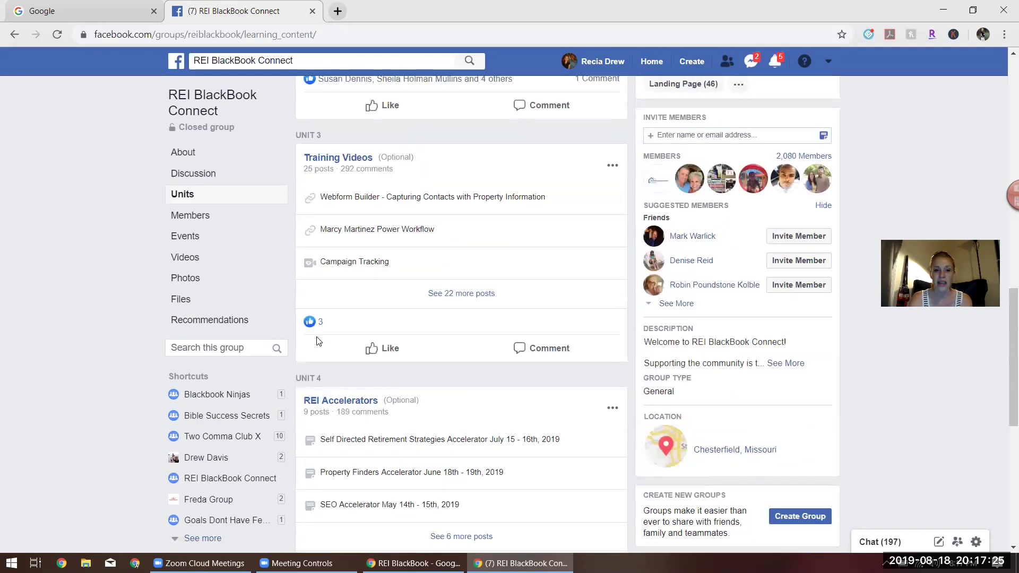
pyautogui.scroll(2, 316, 341)
pyautogui.scroll(1, 315, 341)
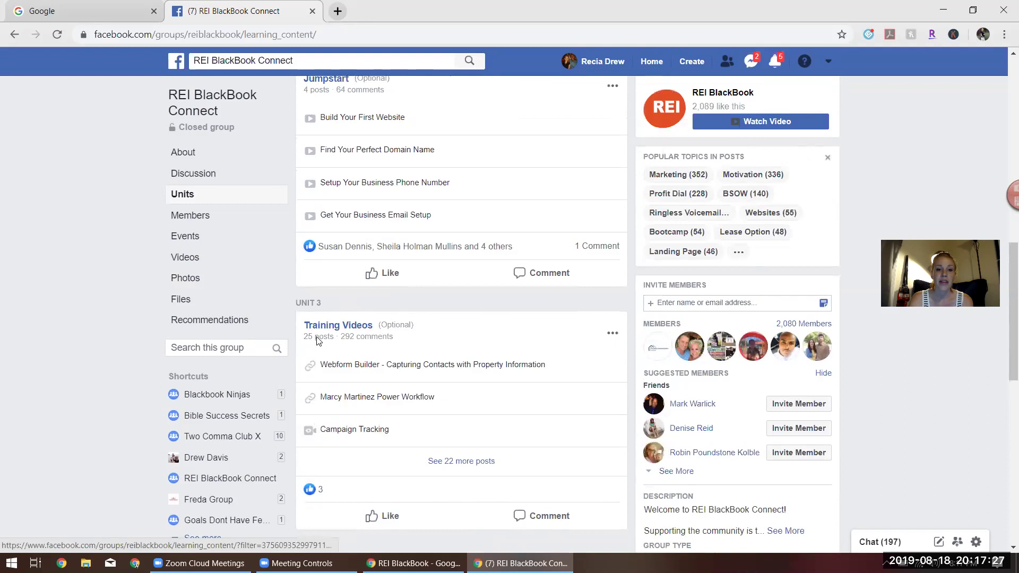
pyautogui.scroll(3, 316, 341)
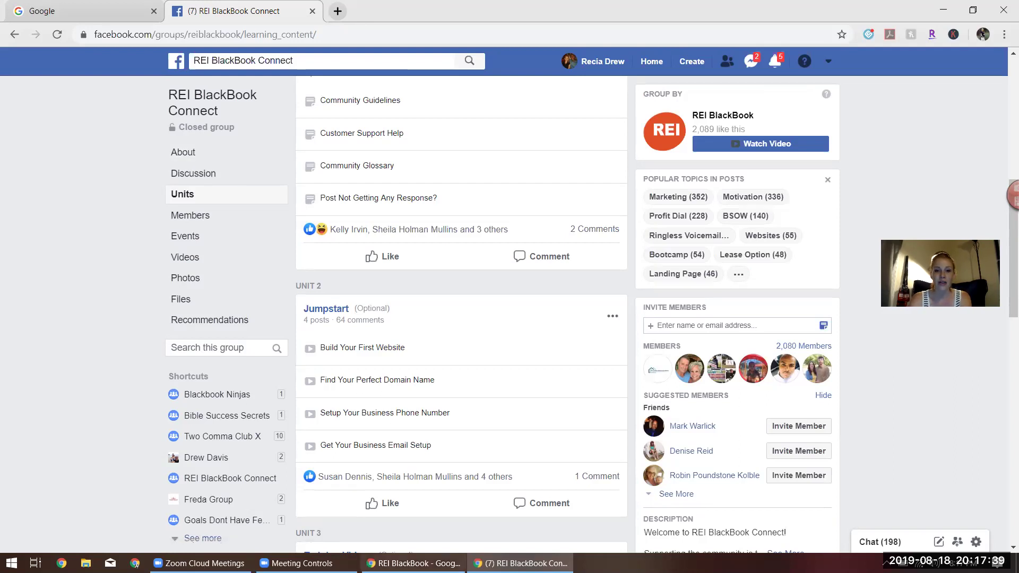
# Return to the REI BlackBook Chrome window from the taskbar and go to the Dashboard
pyautogui.click(413, 563)
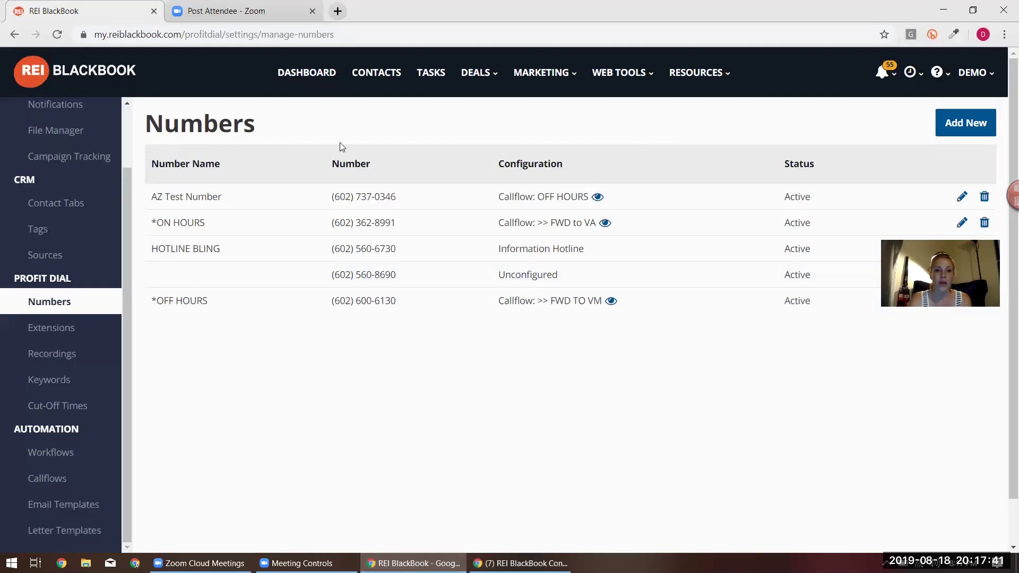
pyautogui.click(306, 73)
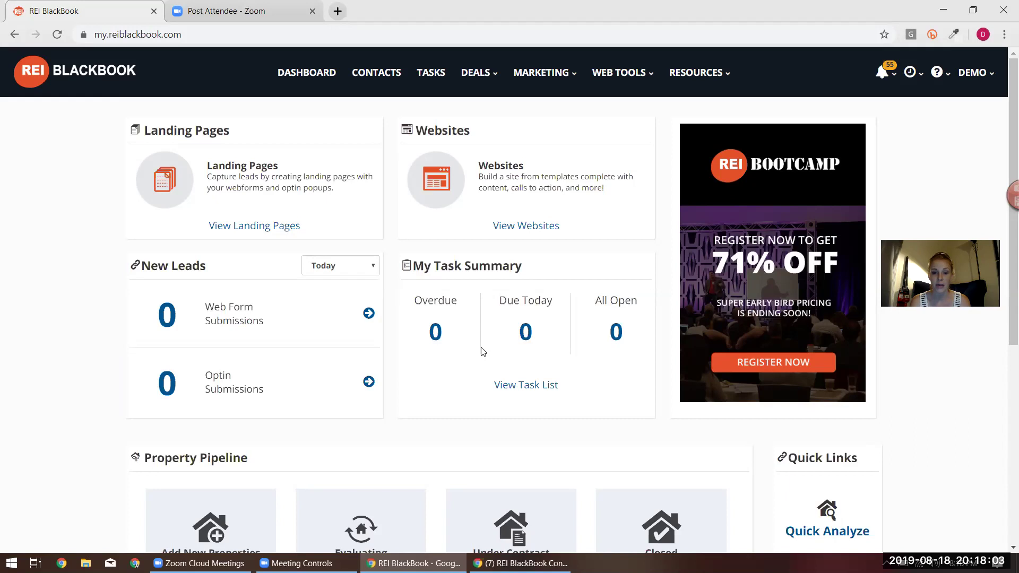
# Choose System Settings from the DEMO account dropdown
pyautogui.click(990, 81)
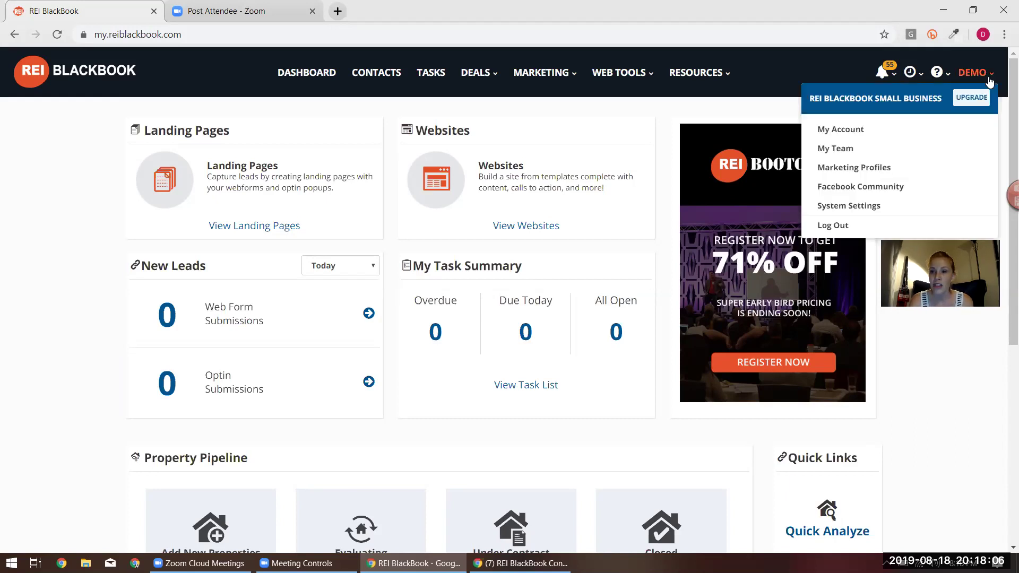
pyautogui.click(882, 206)
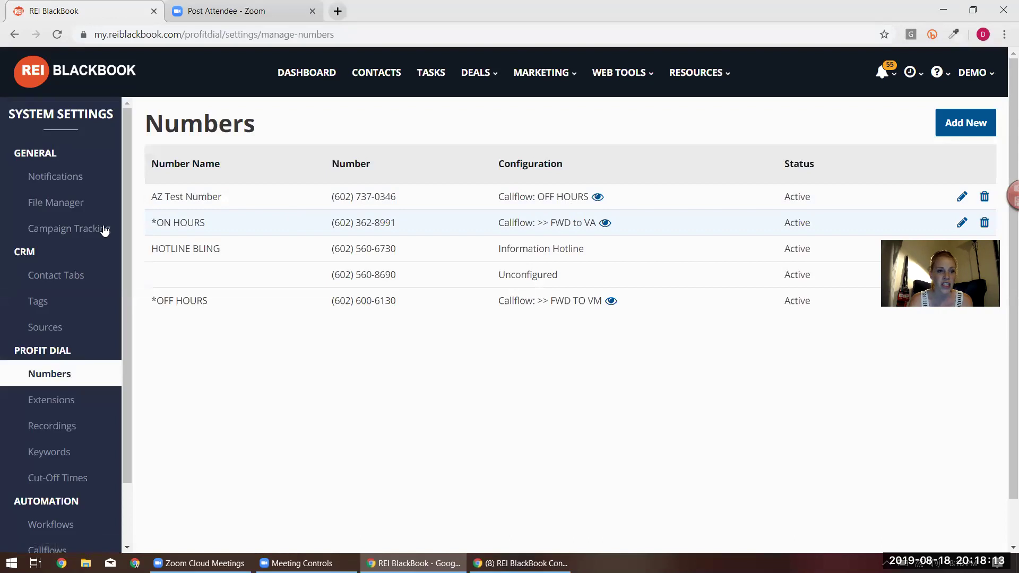
# Open Notifications under General in the System Settings sidebar and scroll the page
pyautogui.click(91, 184)
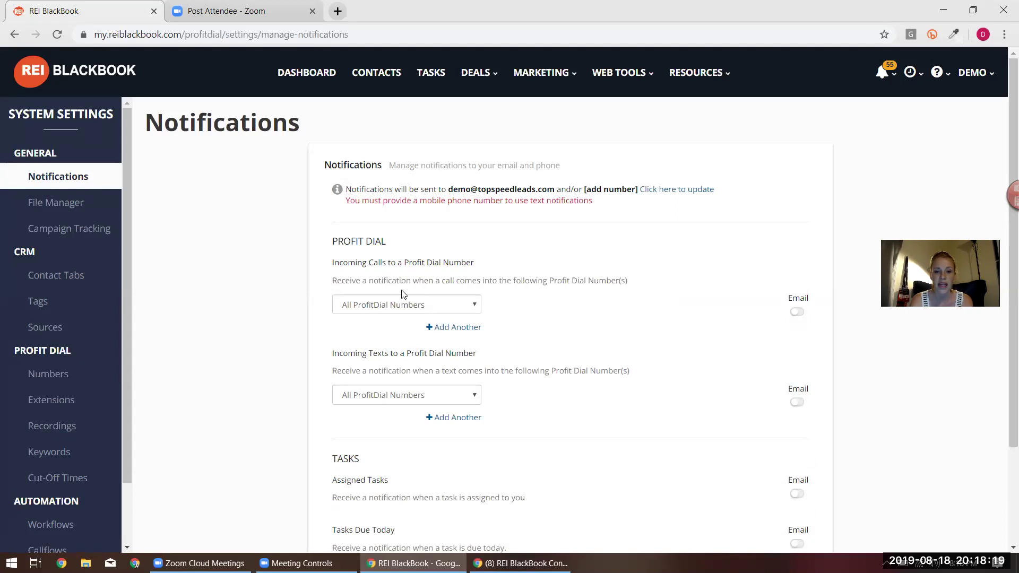
pyautogui.scroll(-2, 79, 319)
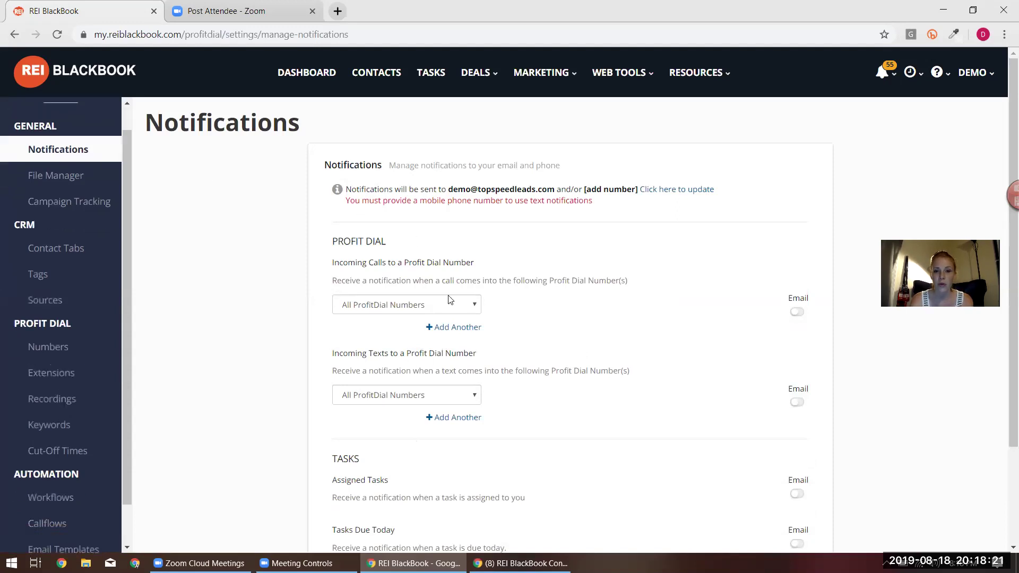
pyautogui.scroll(-1, 81, 318)
pyautogui.scroll(-2, 242, 305)
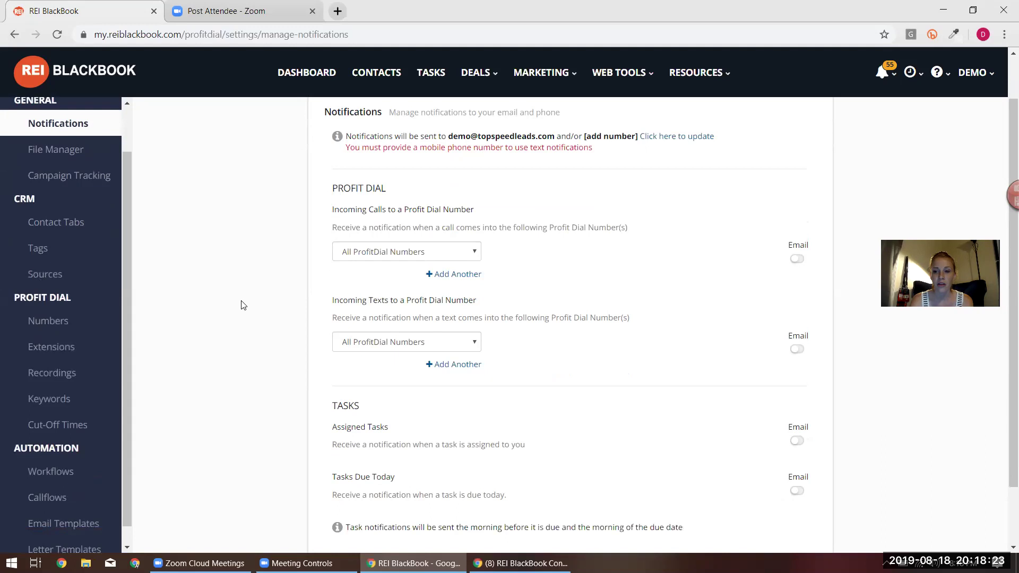
pyautogui.scroll(-2, 243, 304)
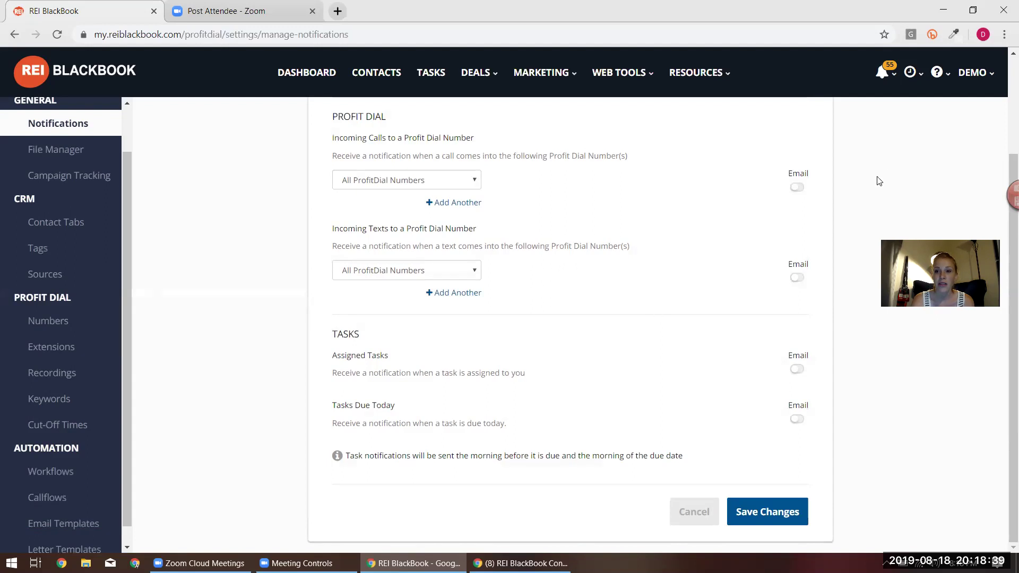
pyautogui.scroll(5, 1001, 73)
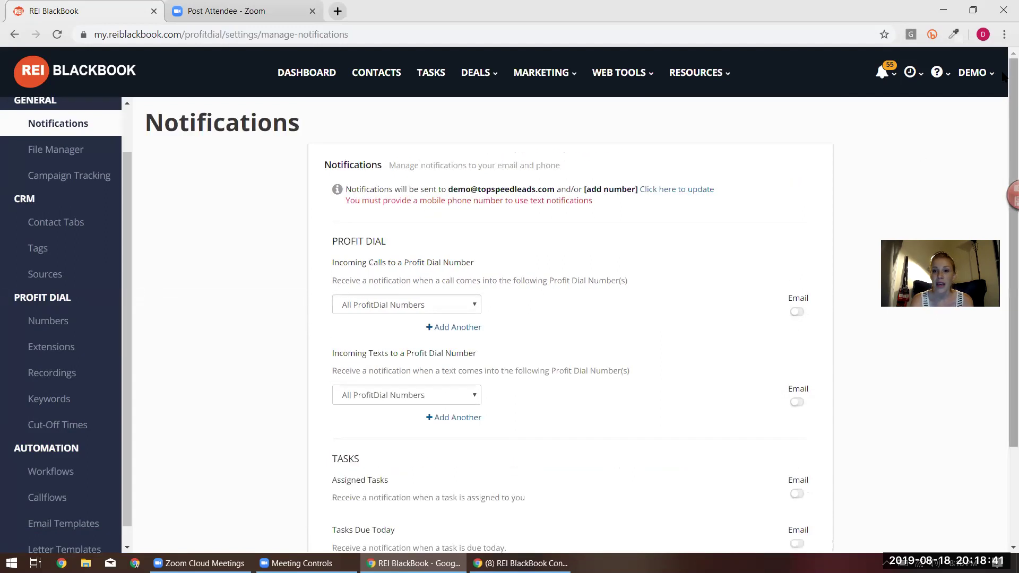